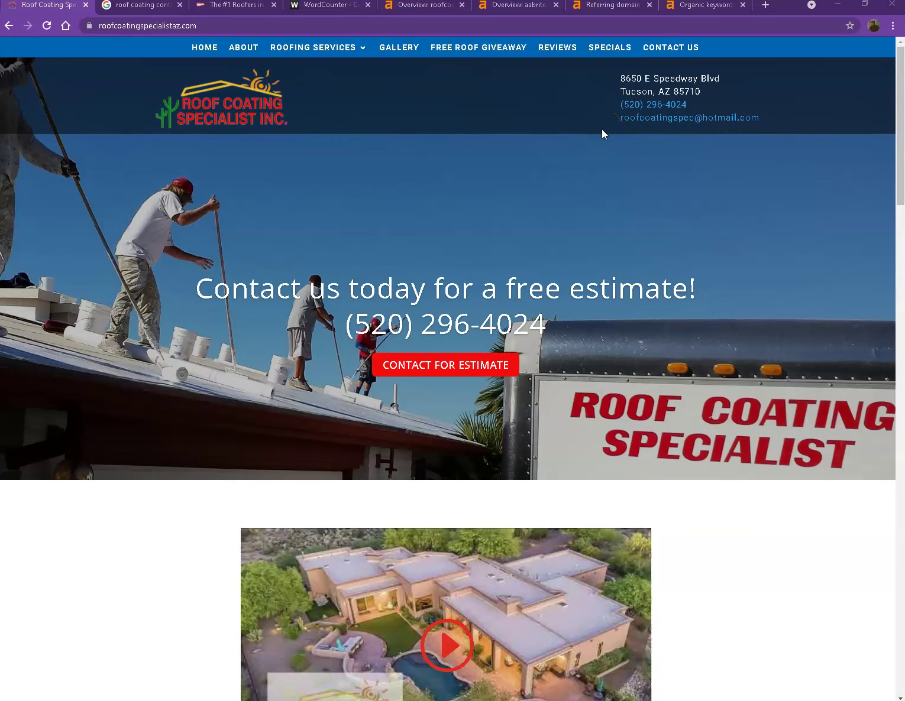
- Review the Roof Coating Specialist homepage from the hero banner through the certifications and contact form
scroll(645, 317, down, 5)
scroll(645, 322, down, 6)
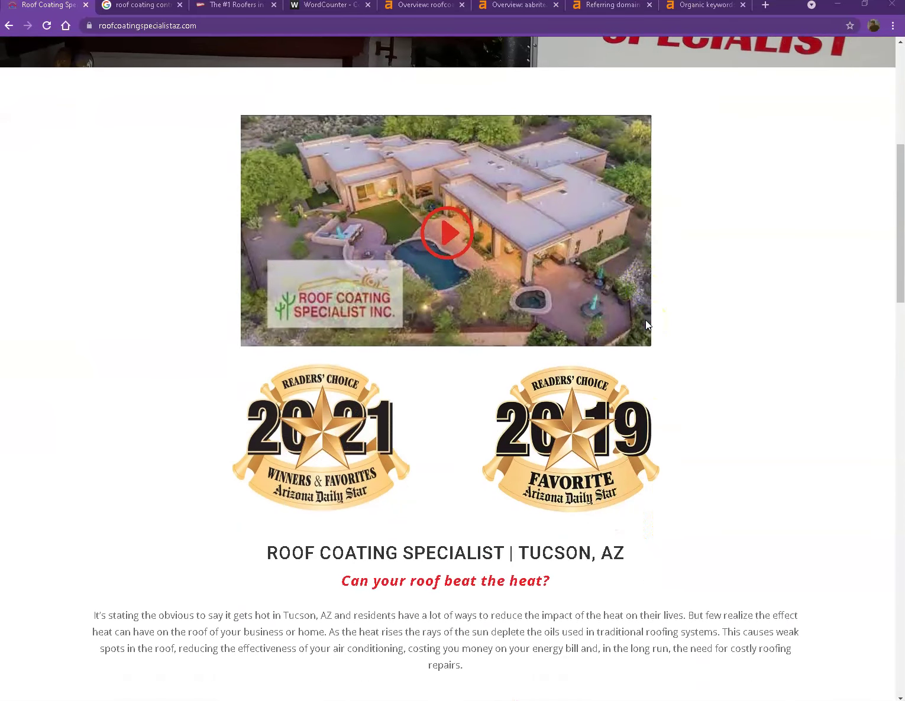
scroll(645, 325, down, 10)
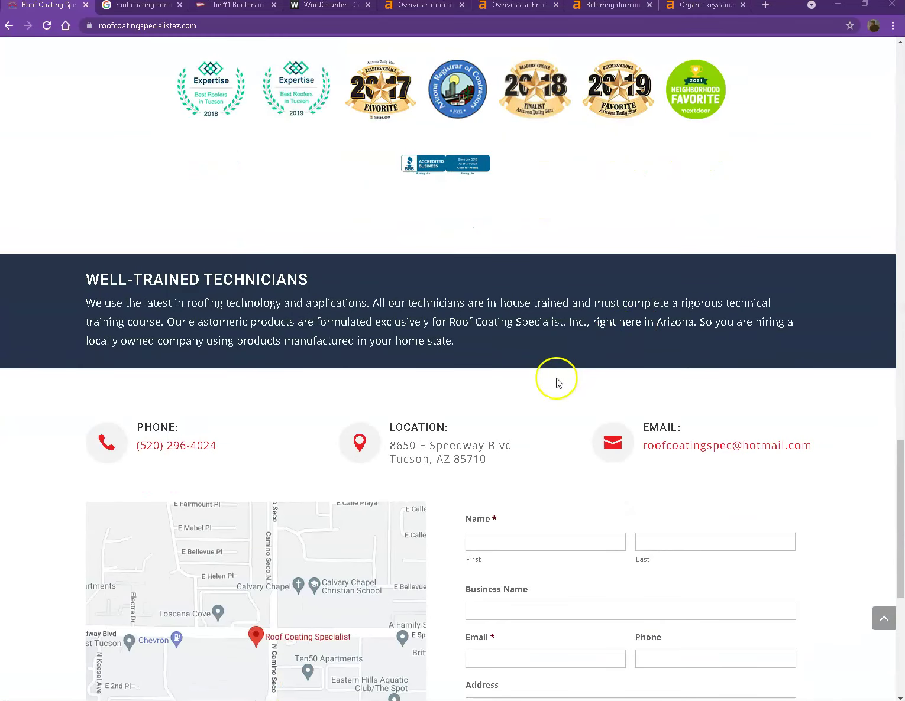
scroll(550, 379, down, 4)
scroll(463, 384, up, 1)
scroll(462, 382, up, 10)
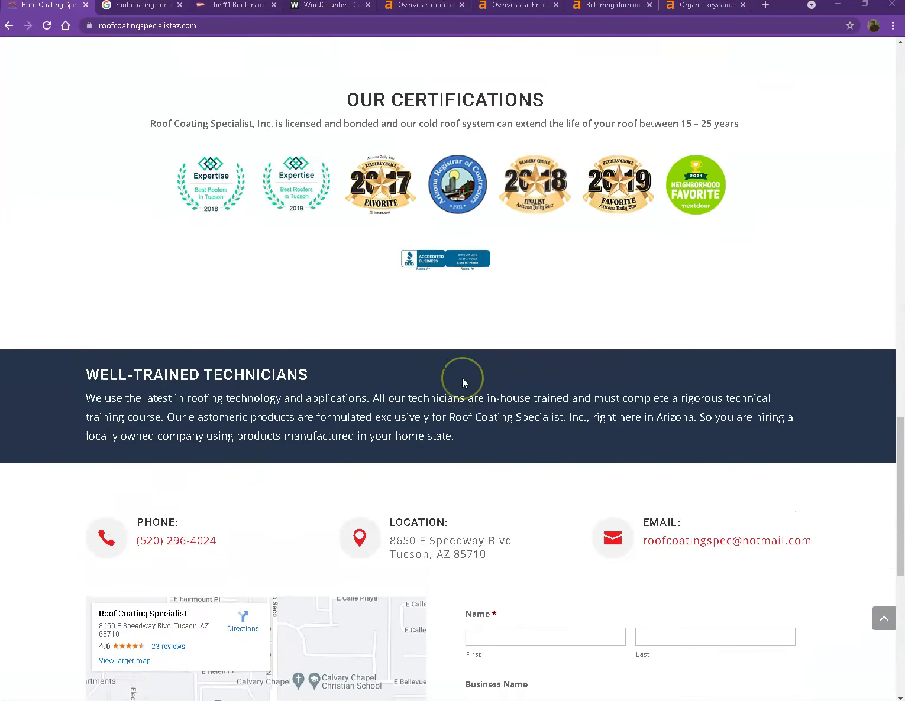
scroll(462, 378, up, 5)
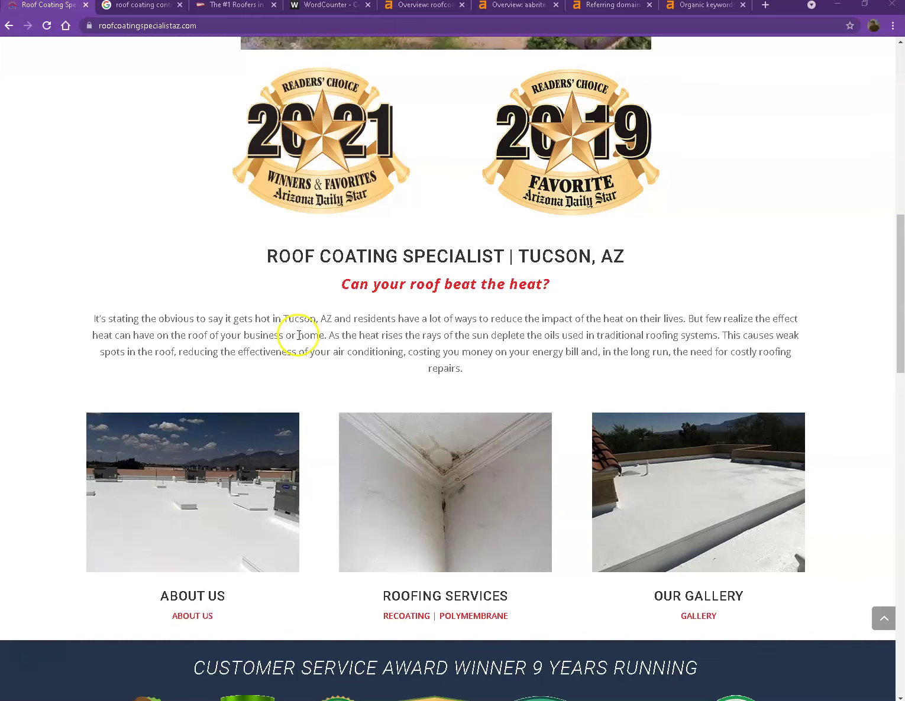
- Copy all the homepage text and paste it into WordCounter in place of the existing text to check its word count
key(ctrl+a)
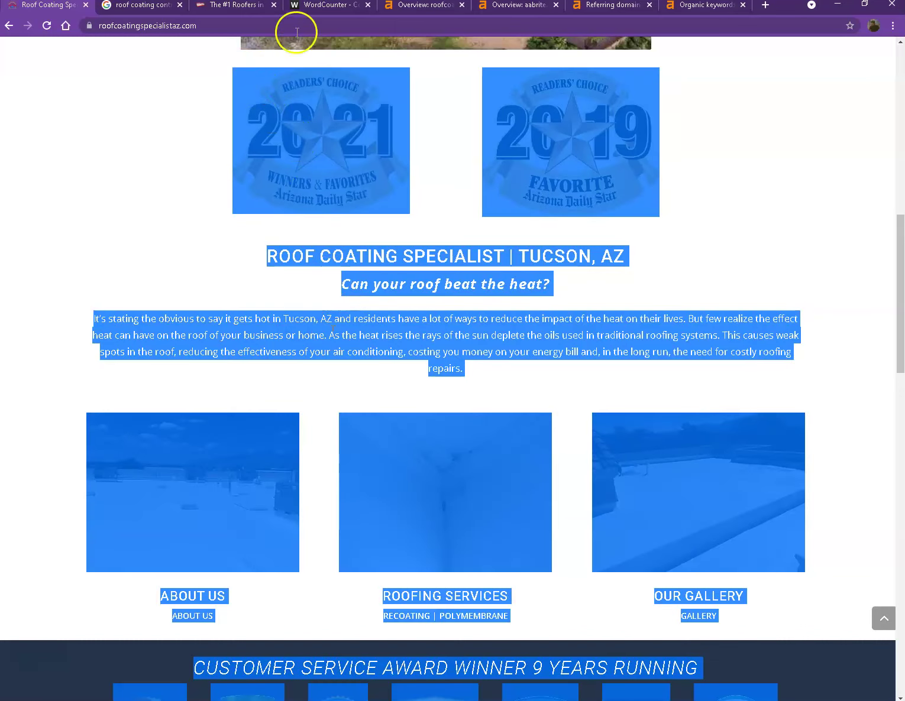
click(331, 6)
click(287, 208)
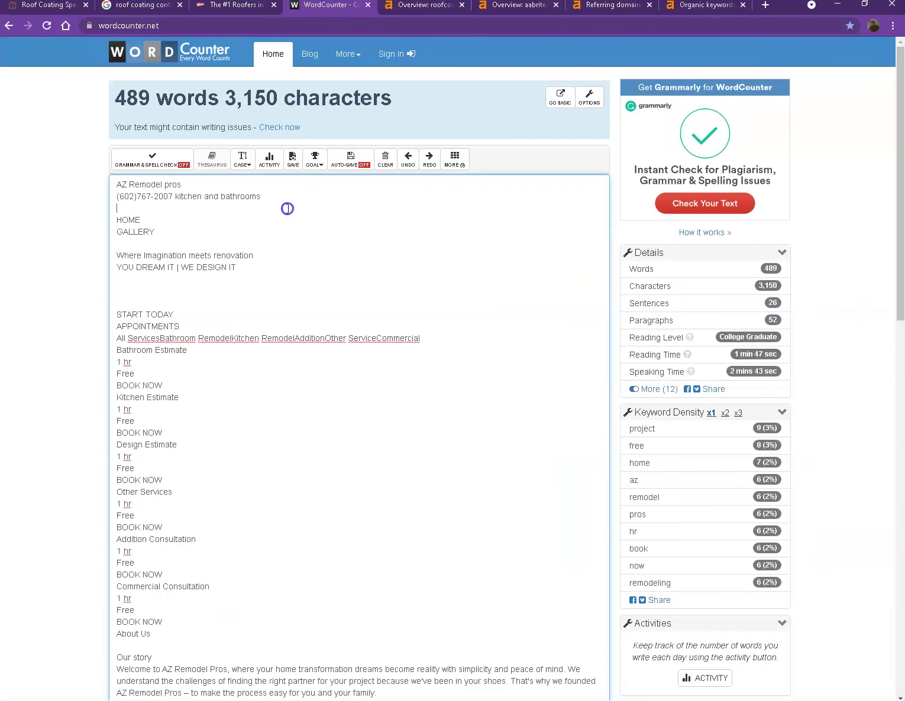
key(ctrl+v)
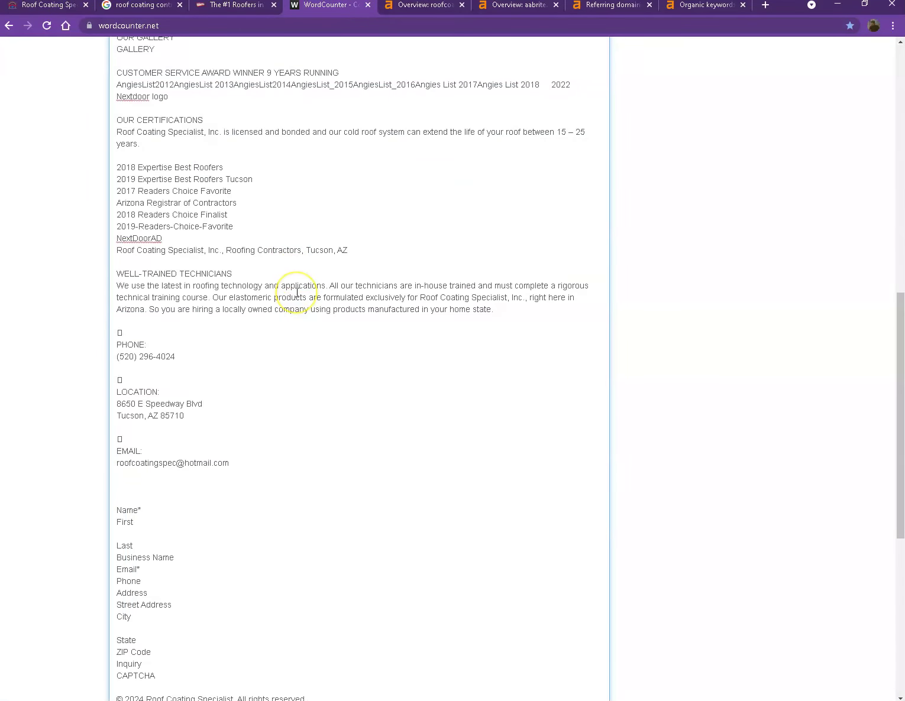
scroll(297, 292, up, 12)
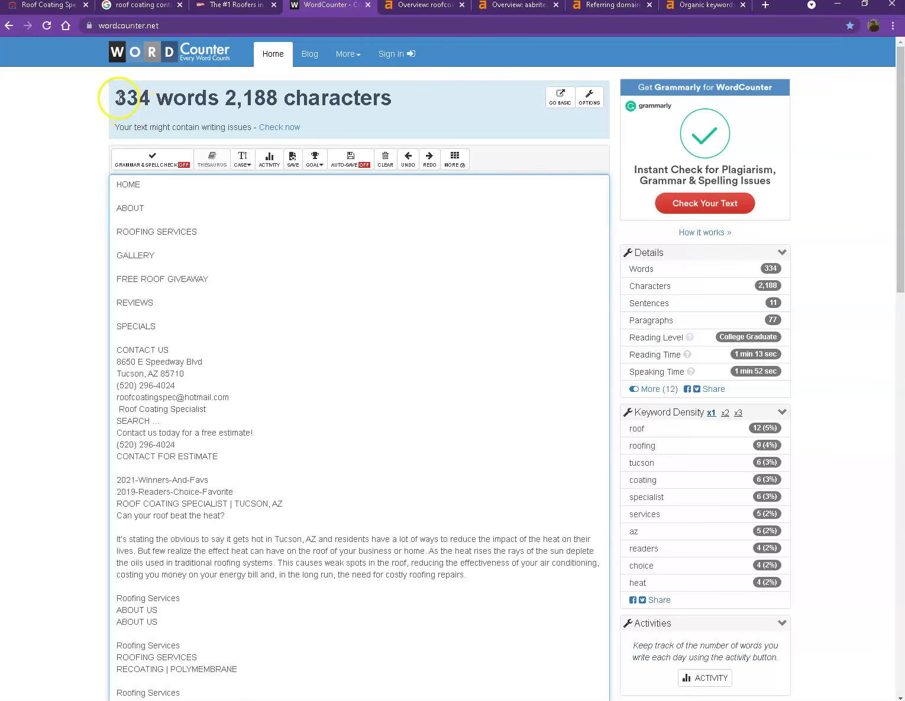
- Return to the Roof Coating Specialist homepage, clear the text selection and examine its headline, written content and service sections
click(54, 6)
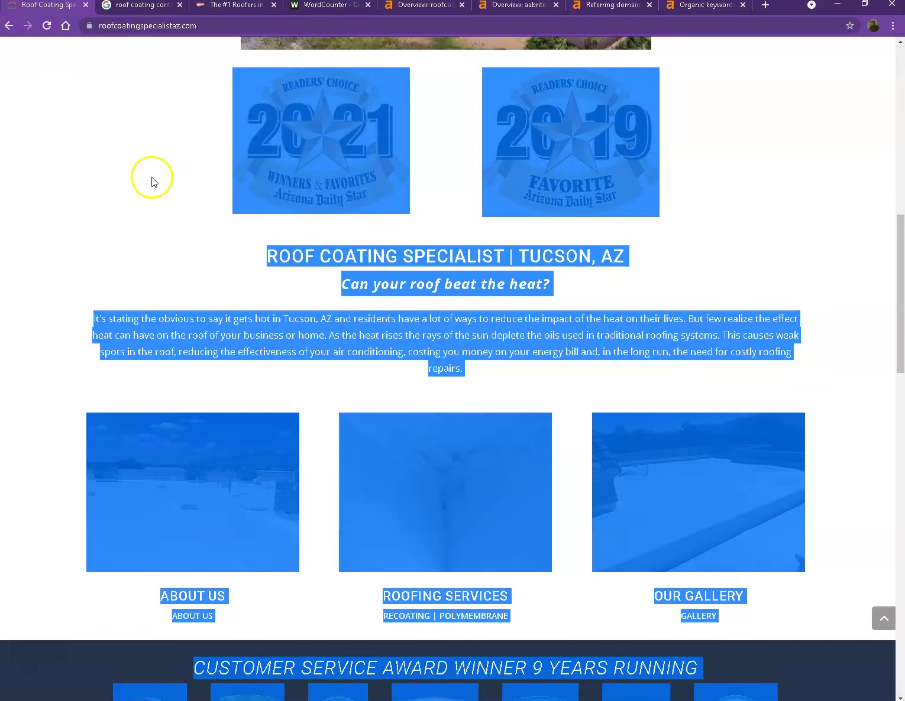
click(142, 235)
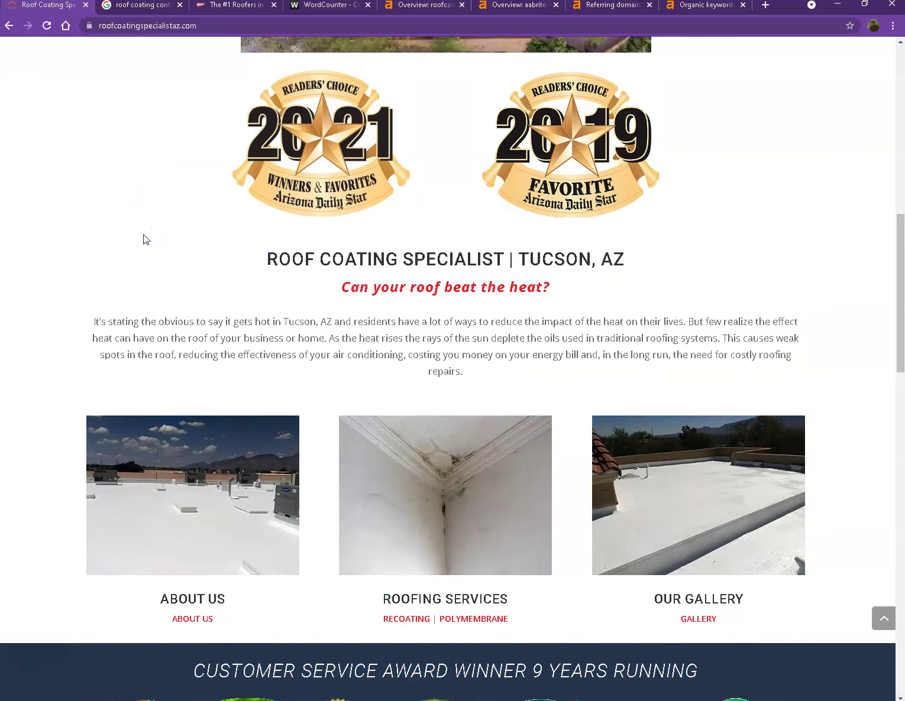
scroll(144, 239, up, 3)
scroll(145, 240, up, 3)
scroll(144, 240, up, 1)
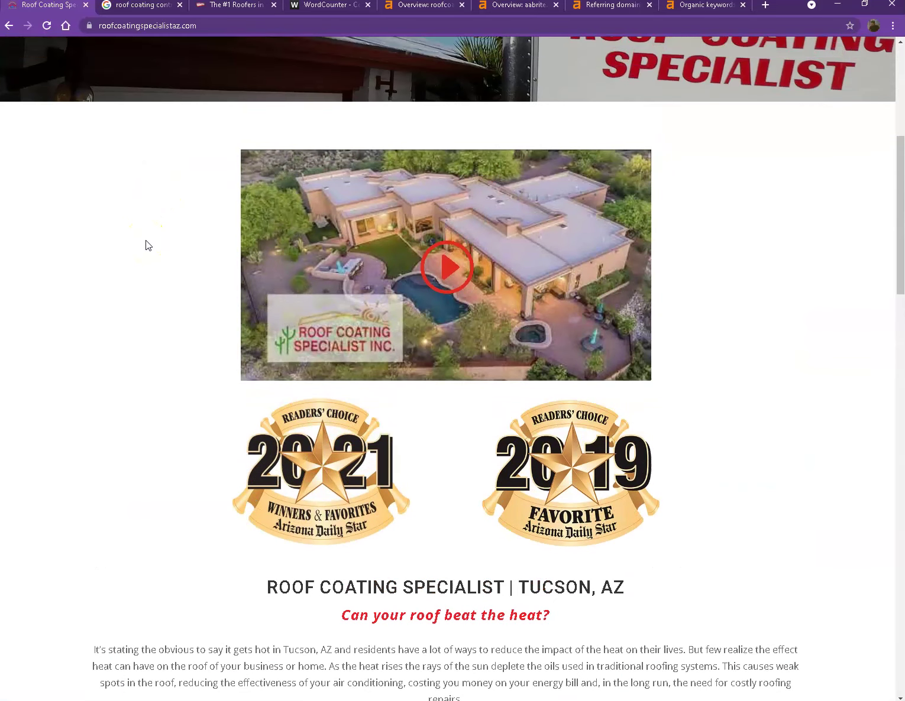
scroll(146, 240, up, 1)
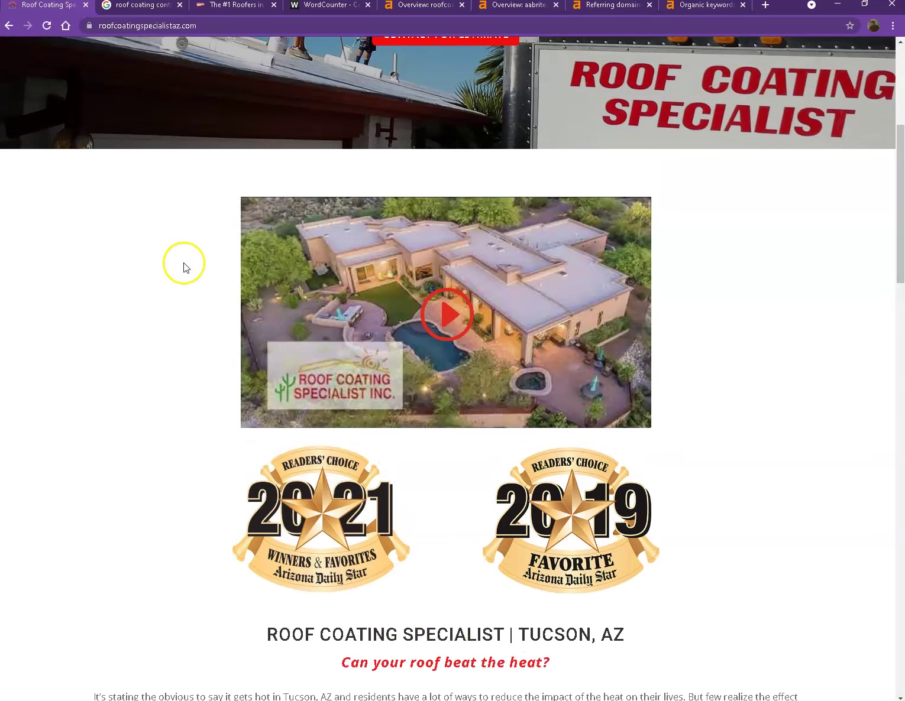
scroll(184, 262, up, 3)
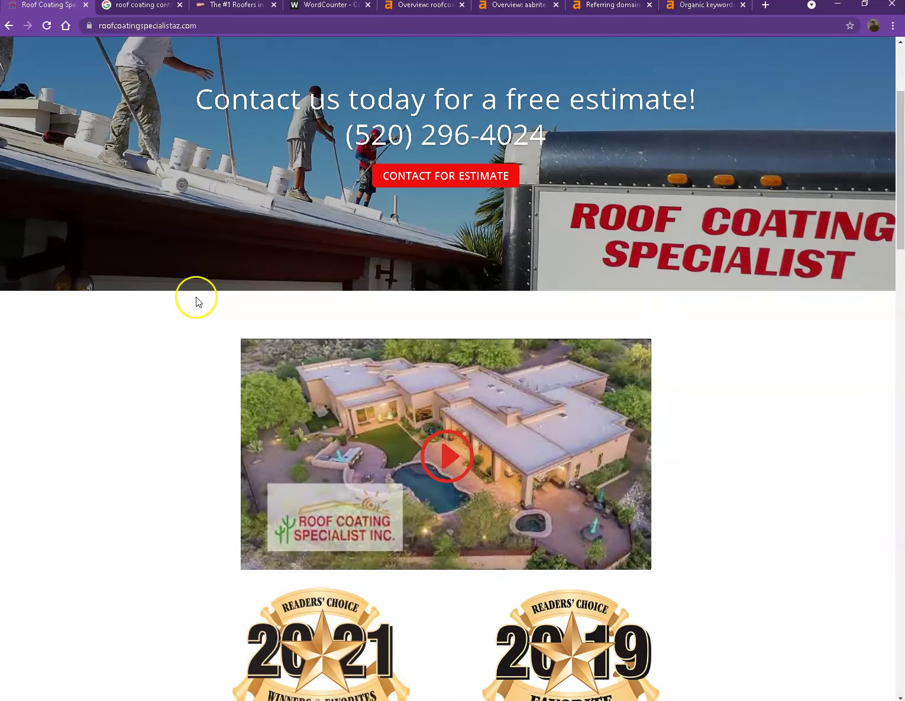
scroll(200, 299, down, 14)
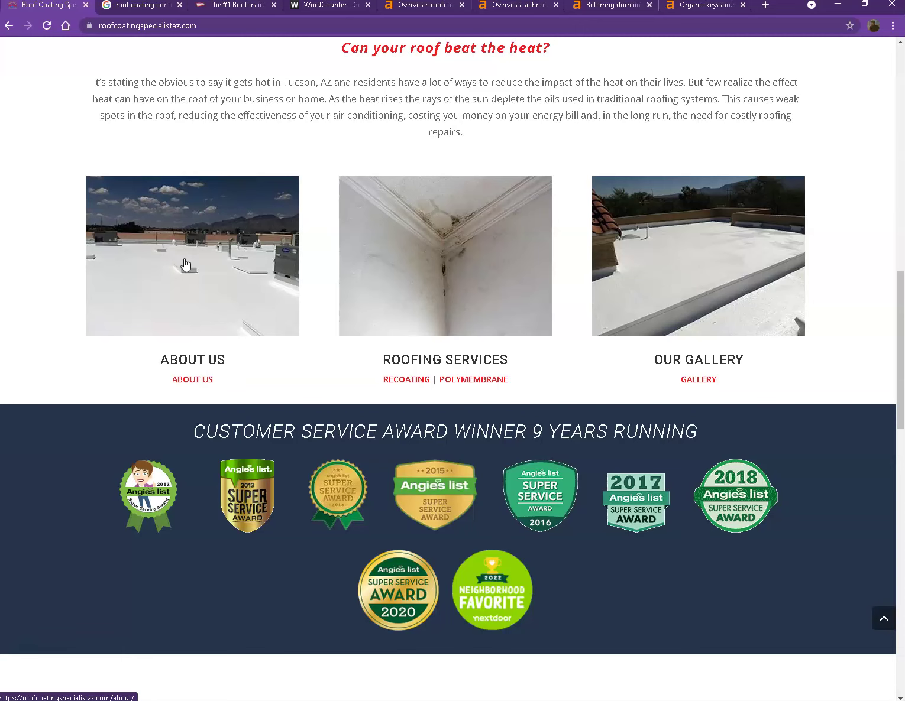
- Examine the Google results for "roof coating contractor in Tucson AZ", covering the sponsored ads, business listings and organic results
click(122, 7)
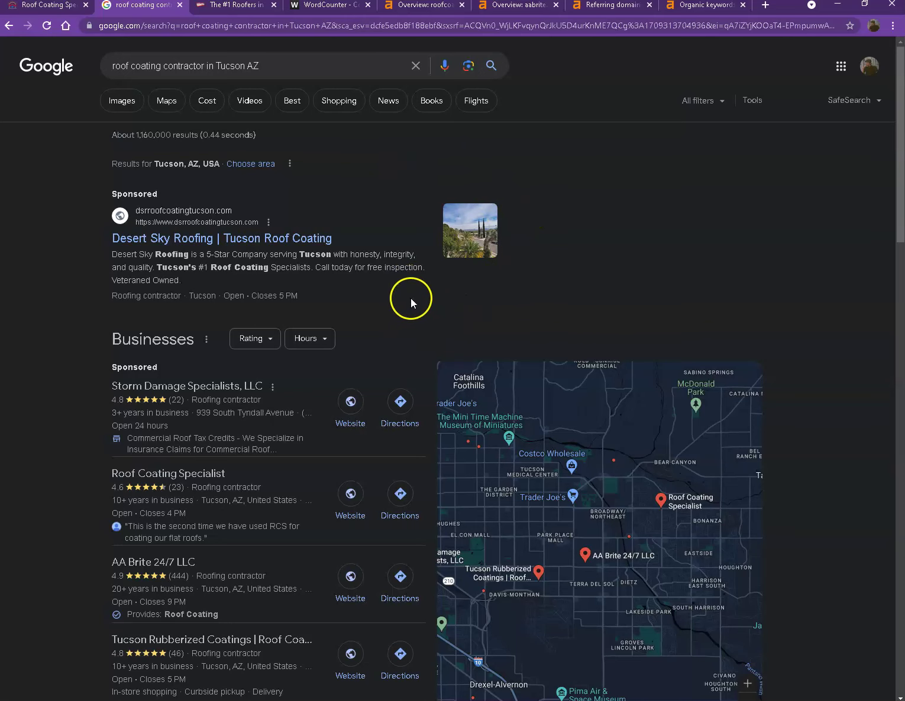
scroll(413, 295, down, 2)
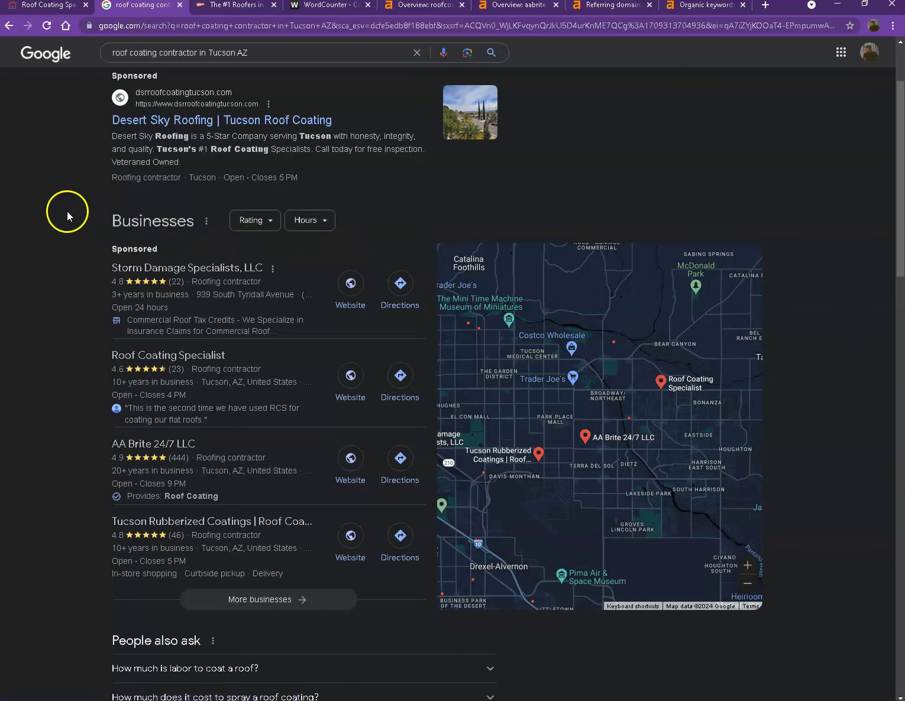
scroll(116, 258, down, 1)
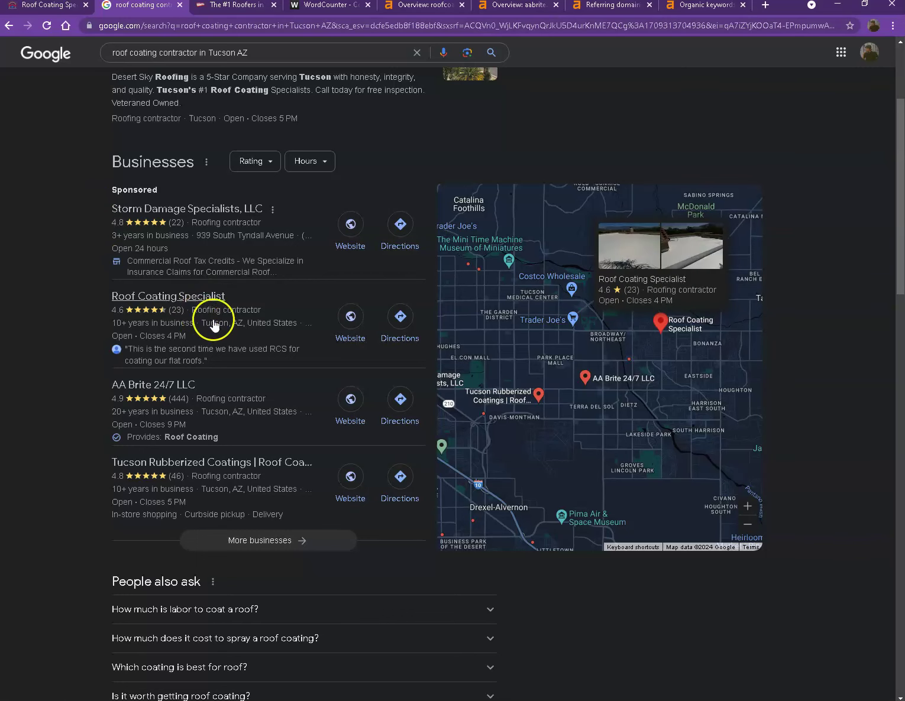
scroll(213, 302, down, 8)
scroll(220, 307, down, 3)
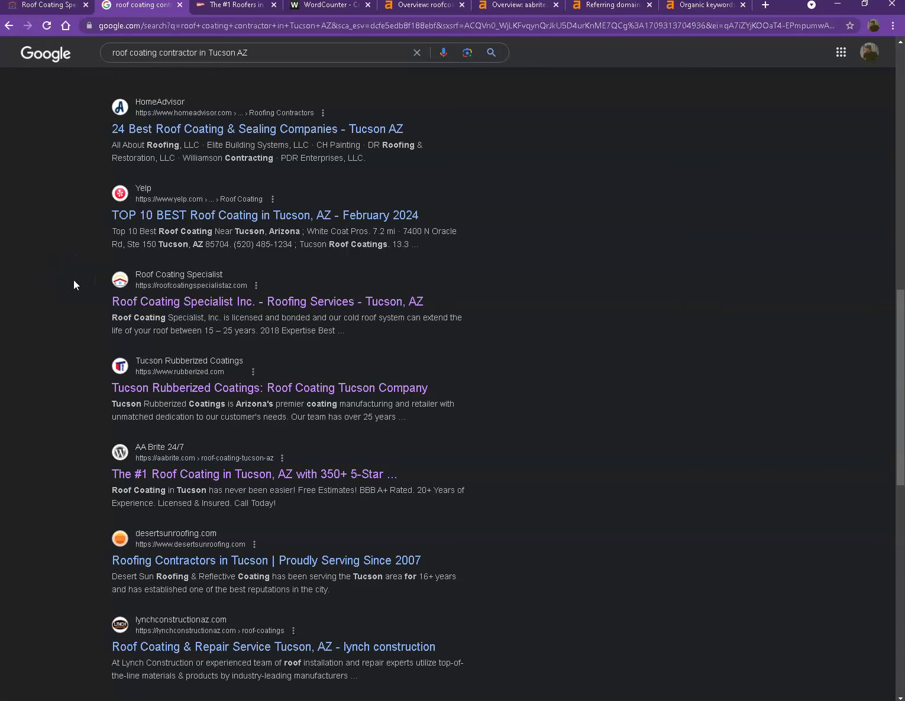
scroll(76, 283, down, 2)
scroll(84, 272, up, 3)
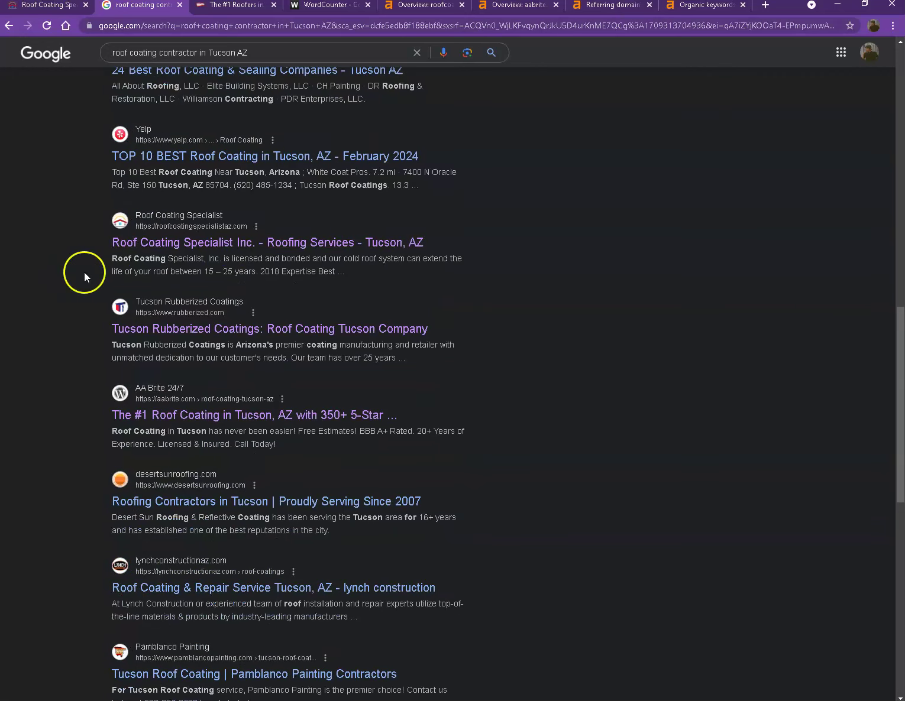
- Review the competitor AA Brite 24/7 homepage, including its navigation, estimate form and written content
click(215, 6)
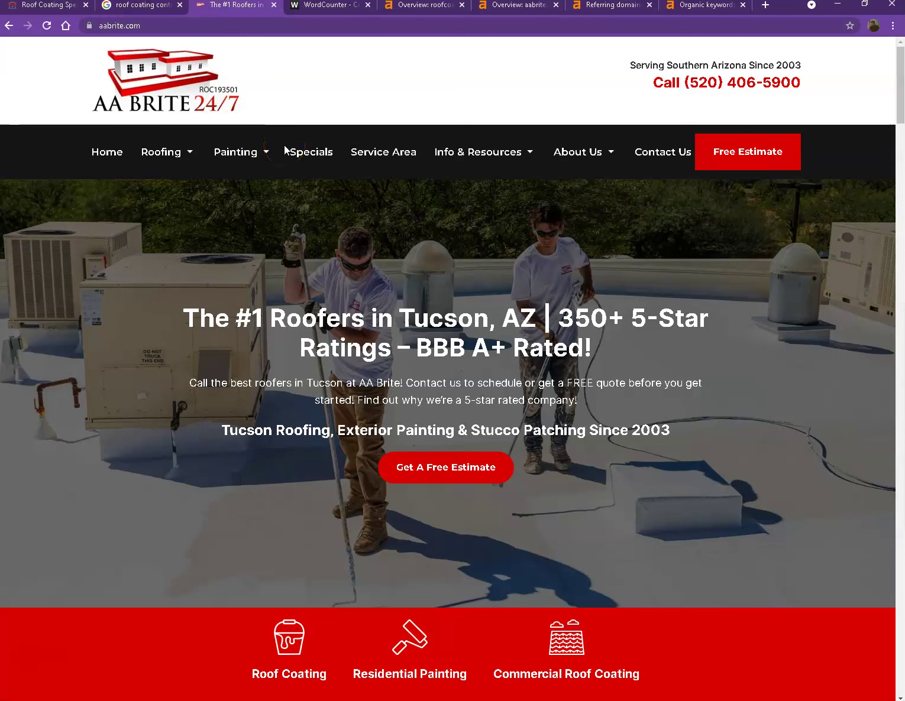
mouse_move(268, 162)
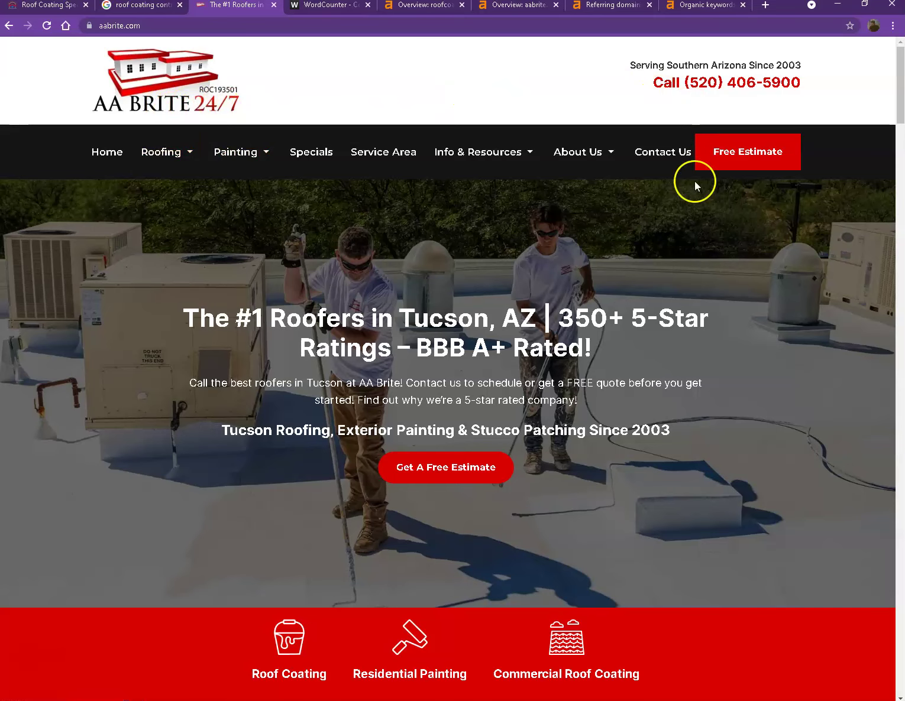
scroll(653, 287, down, 12)
scroll(655, 287, down, 16)
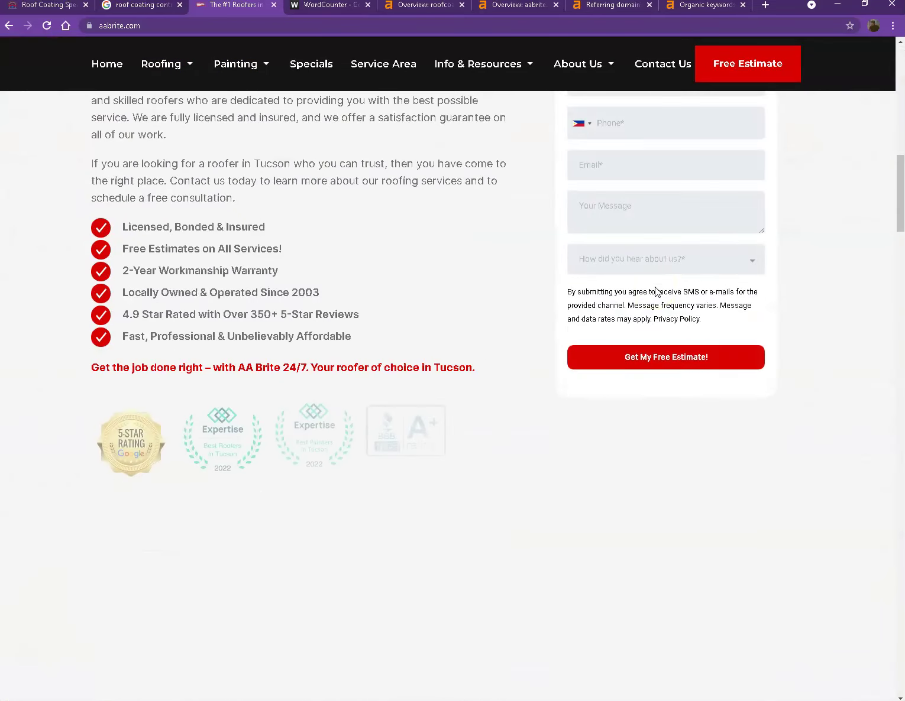
scroll(656, 288, down, 10)
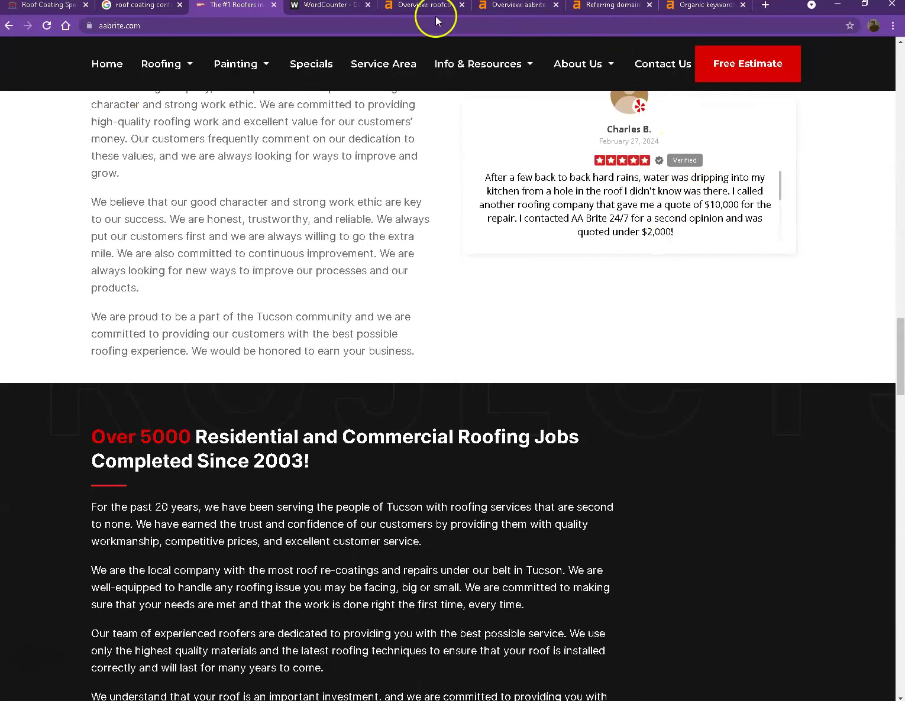
- Compare the Ahrefs overviews of roofcoatingspecialistaz.com and aabrite.com for domain rating, backlinks, referring domains, keywords and traffic
click(436, 7)
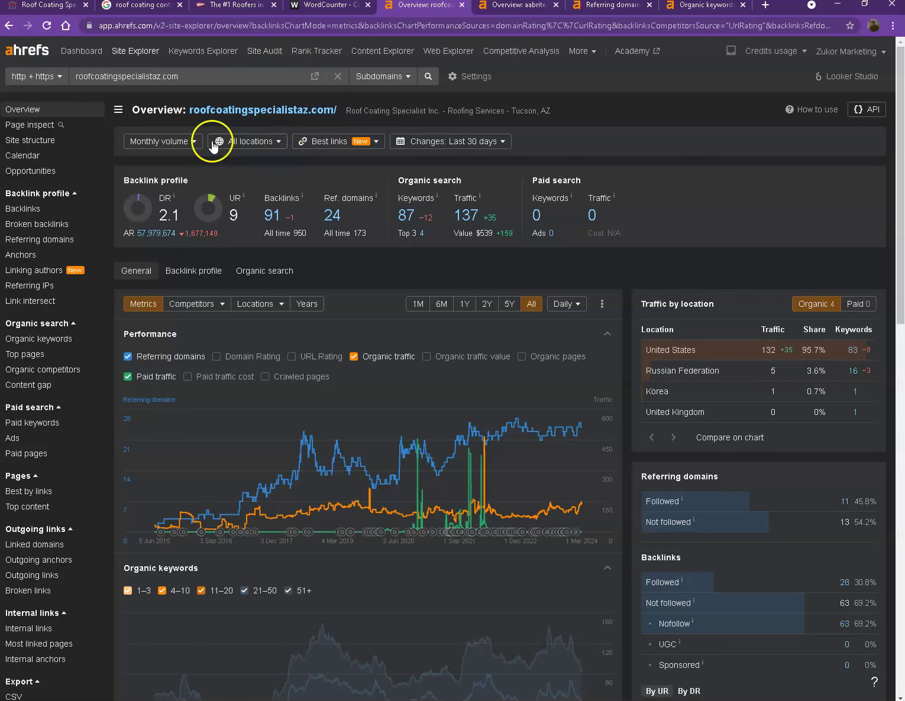
click(206, 195)
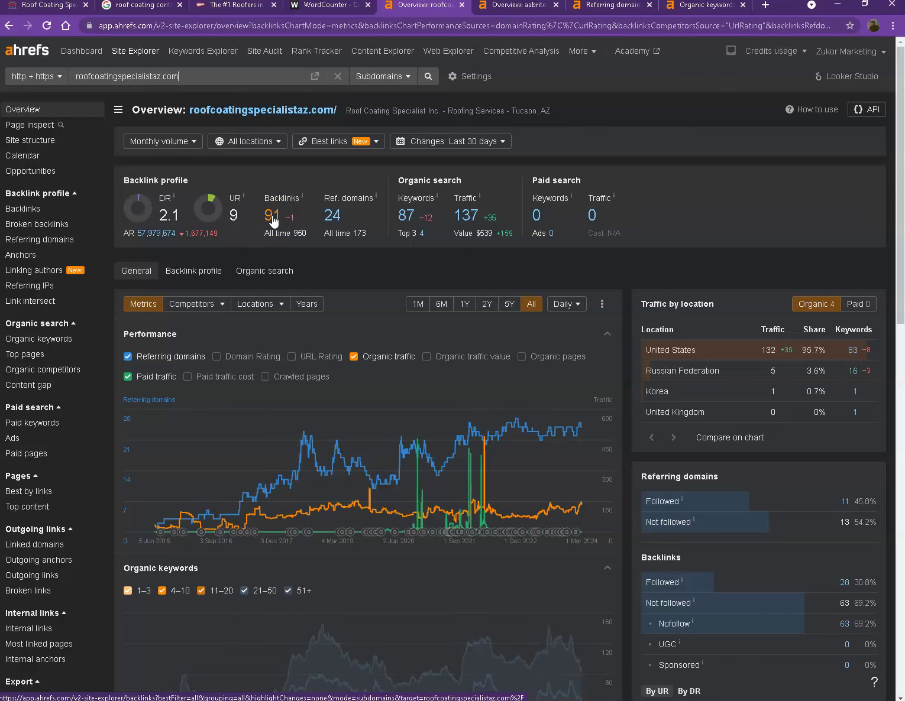
click(502, 7)
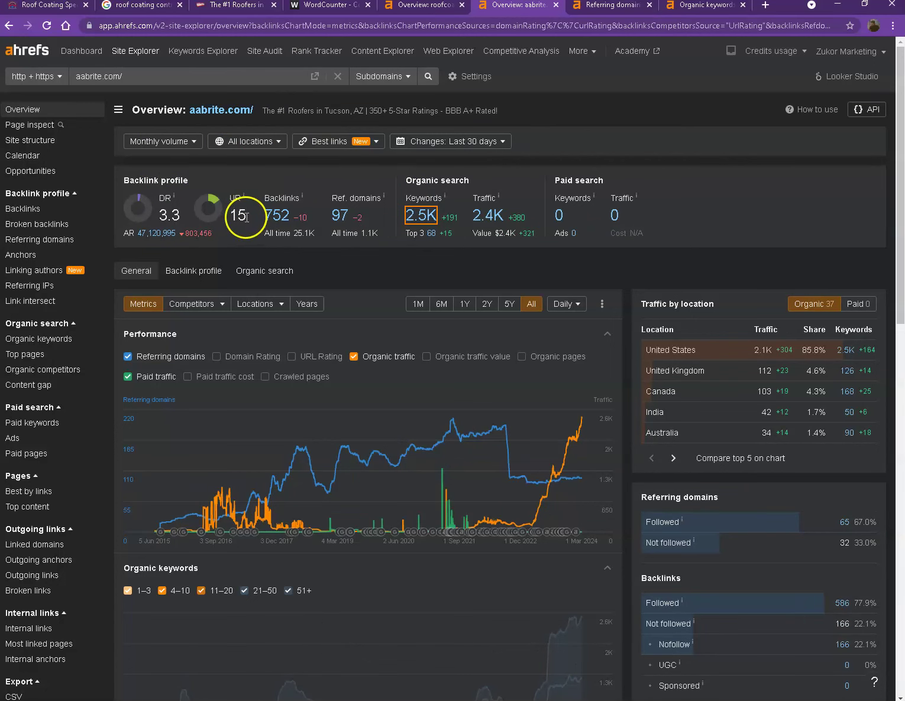
click(428, 5)
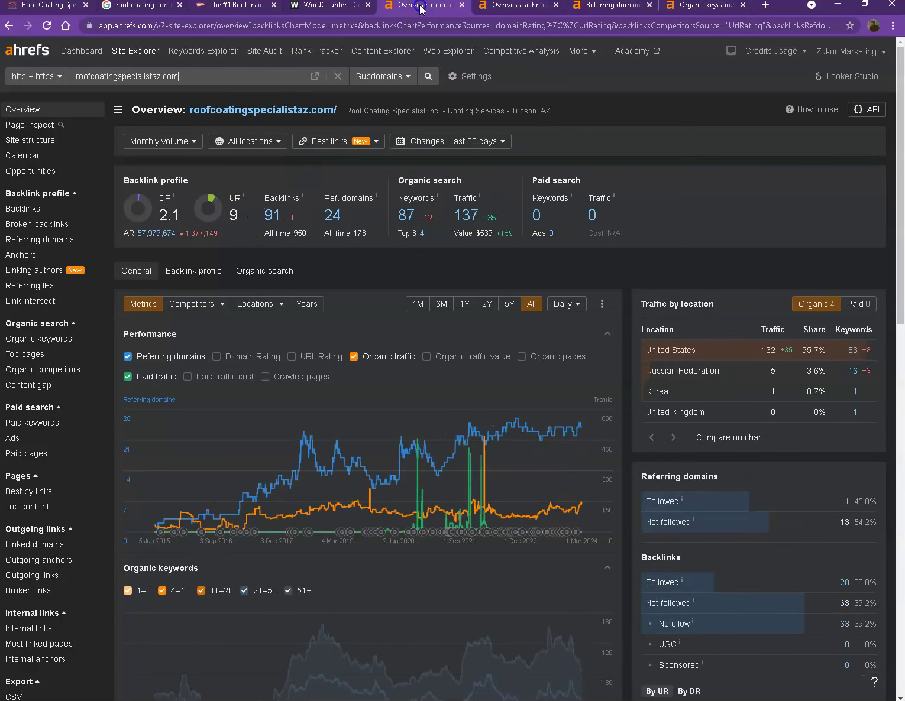
click(496, 5)
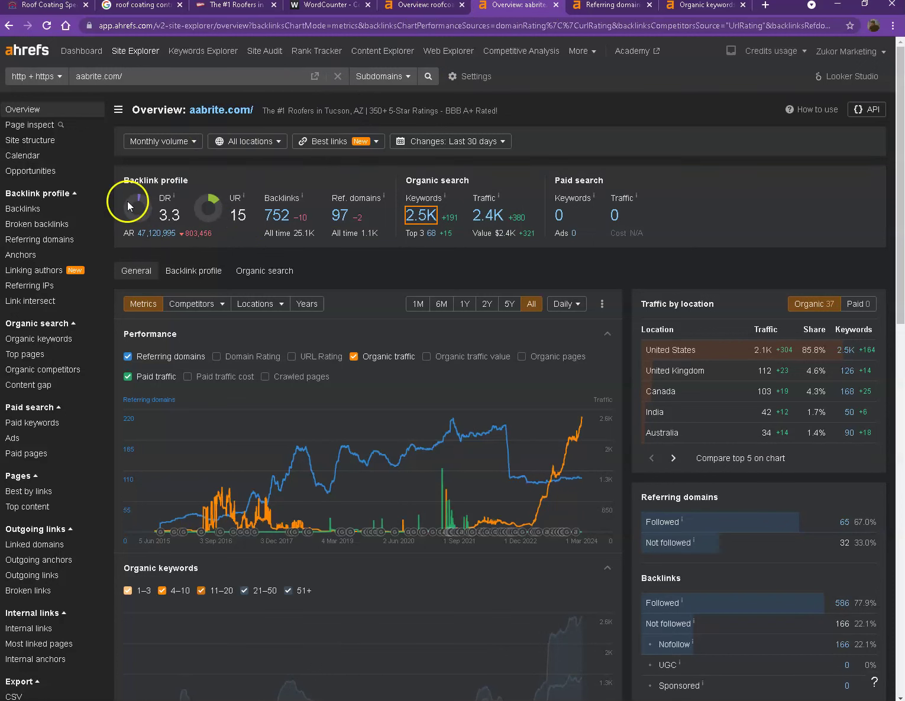
click(709, 178)
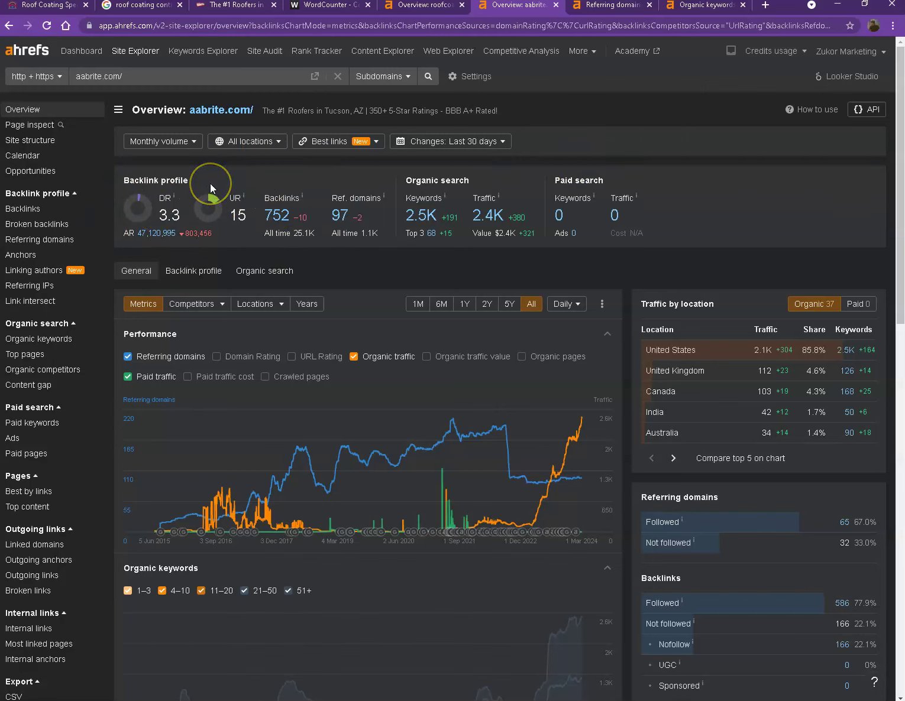
click(428, 8)
click(494, 9)
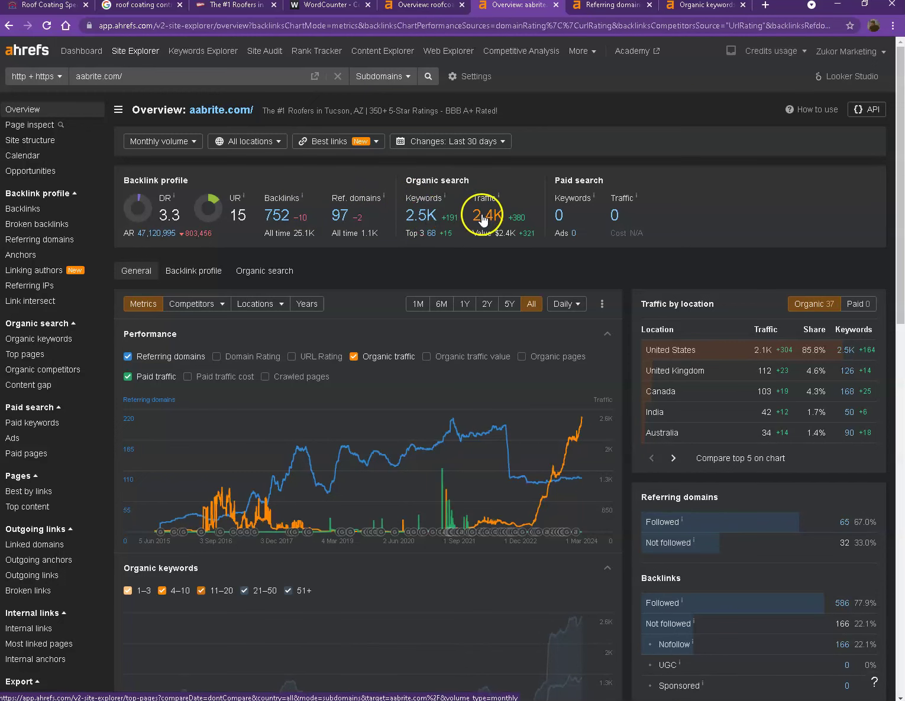
- Examine the Ahrefs list of domains referring to aabrite.com and their domain ratings
click(605, 7)
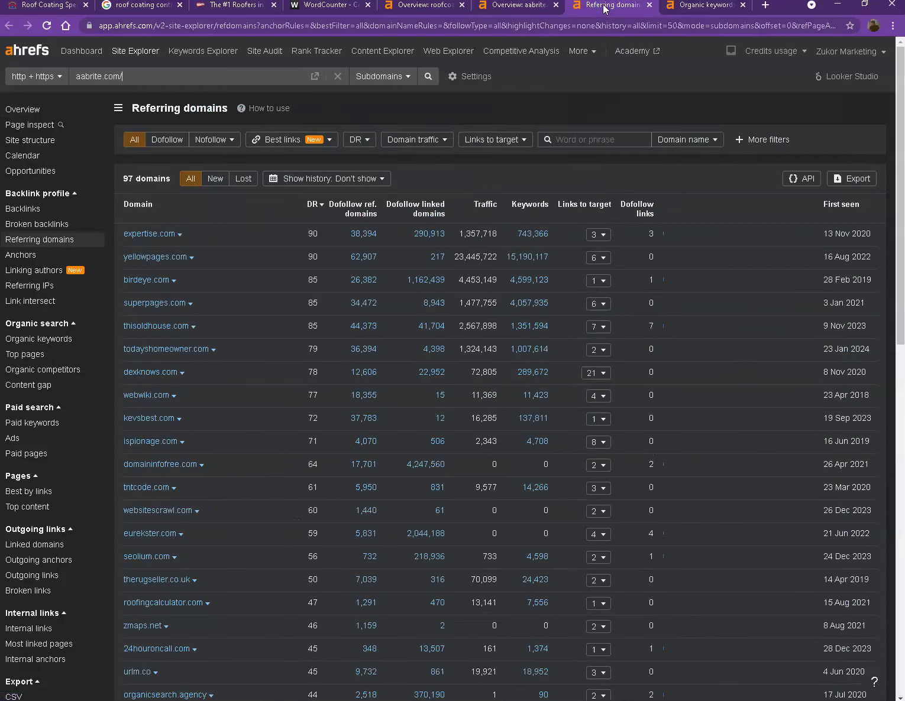
click(701, 6)
click(609, 9)
scroll(297, 231, down, 14)
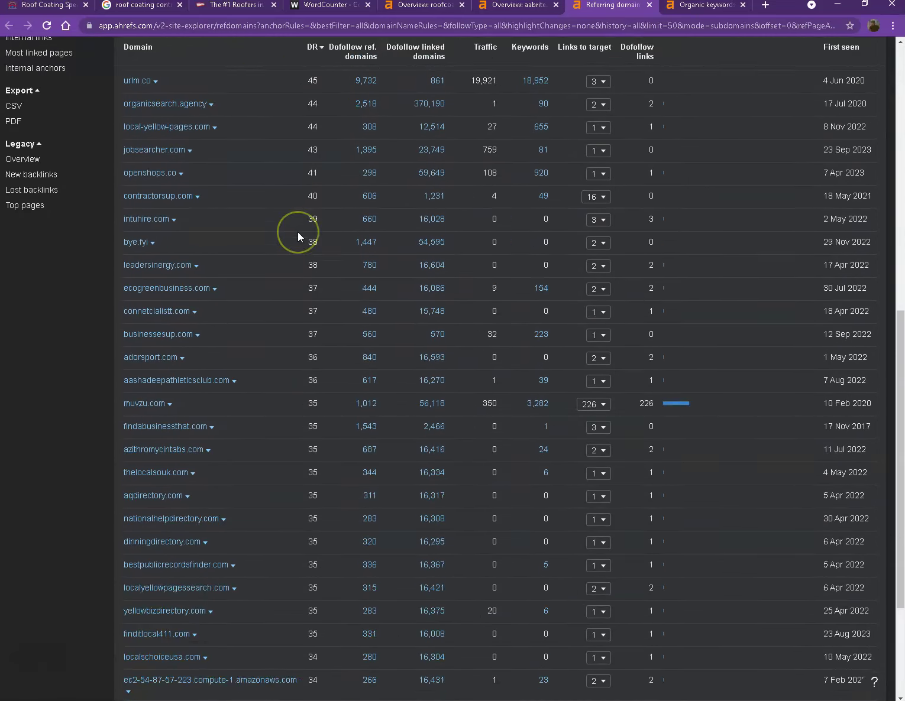
scroll(298, 237, down, 1)
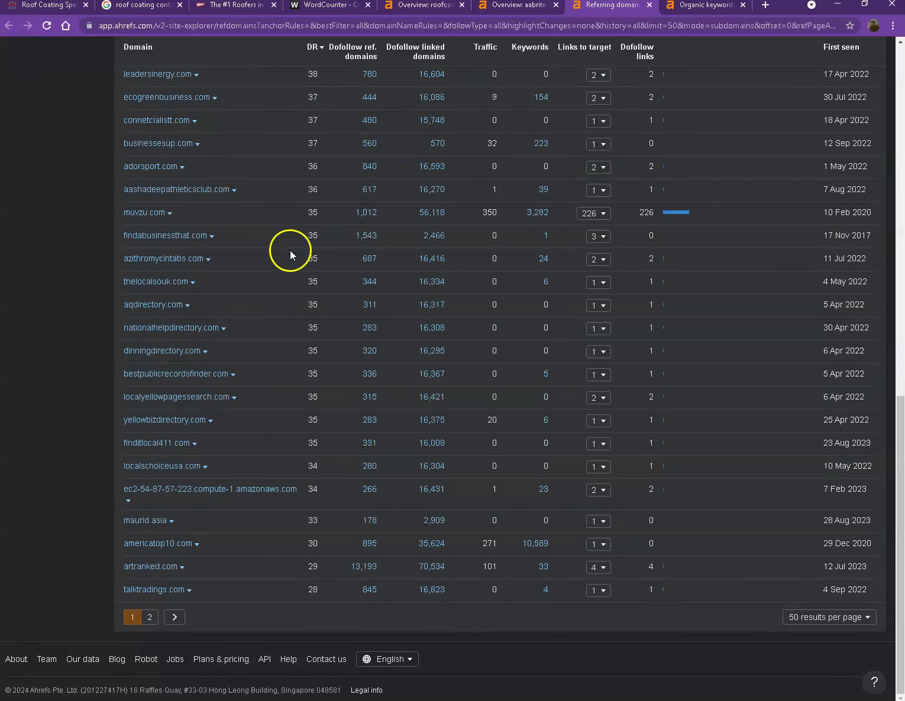
scroll(294, 250, up, 15)
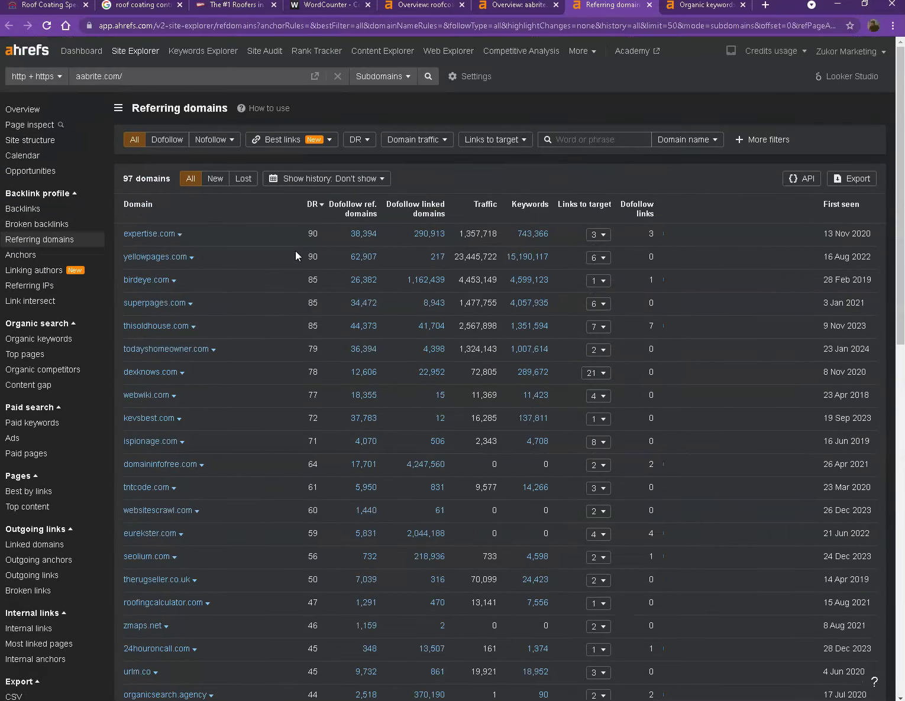
- Examine the Ahrefs organic keywords of aabrite.com, including their search volumes, difficulty, traffic and ranking positions
click(696, 4)
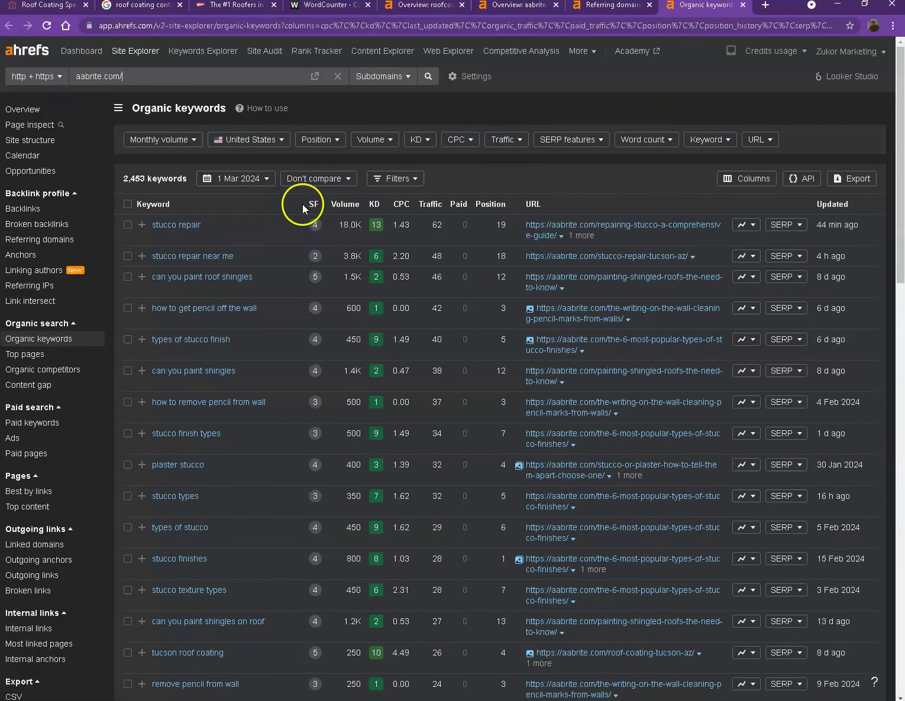
scroll(281, 231, down, 2)
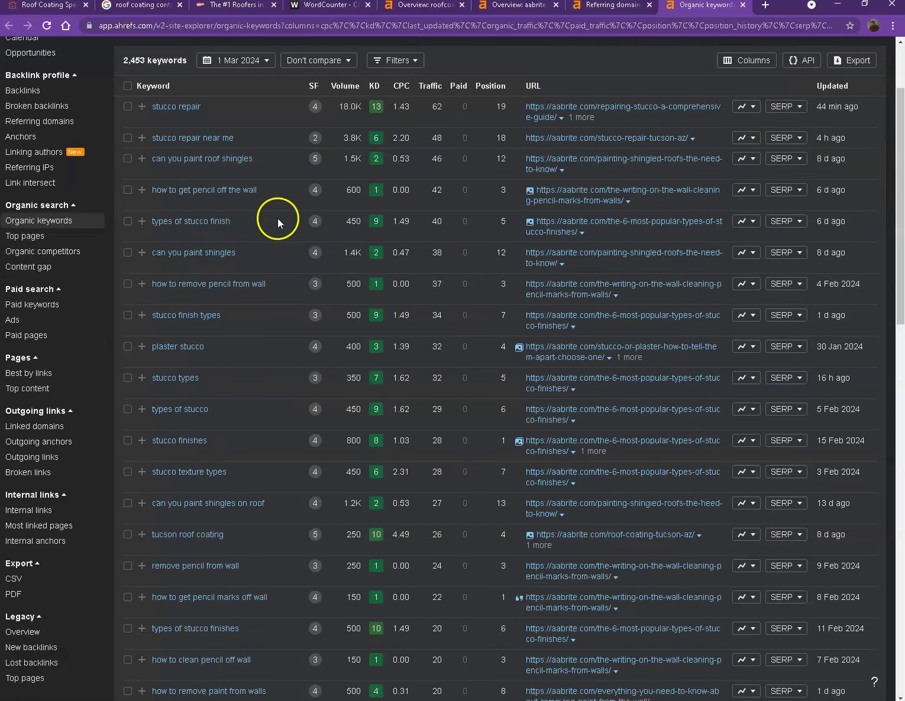
scroll(277, 218, down, 18)
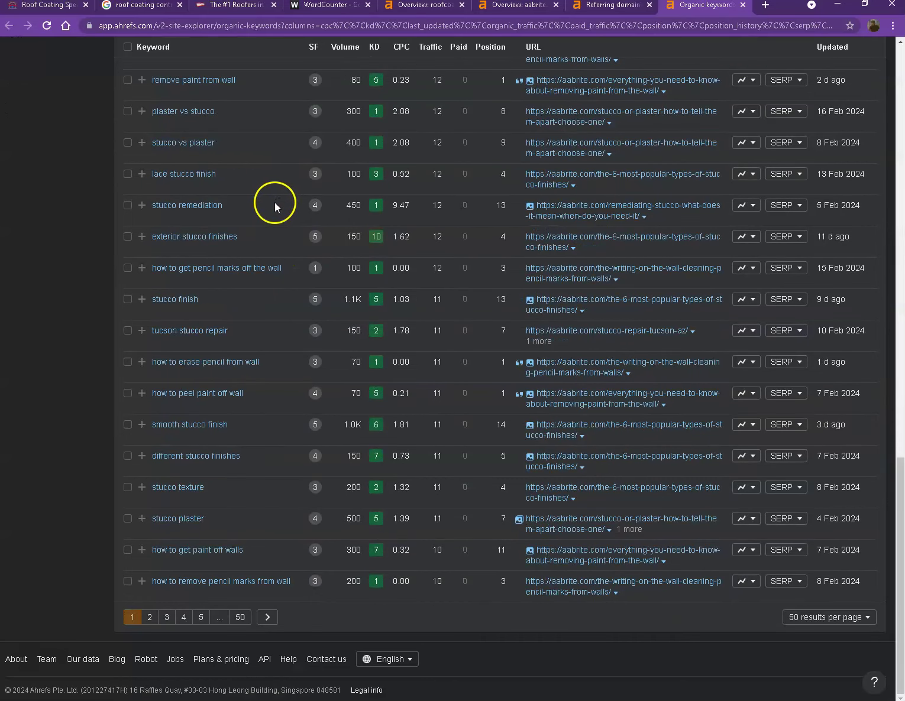
scroll(298, 238, up, 14)
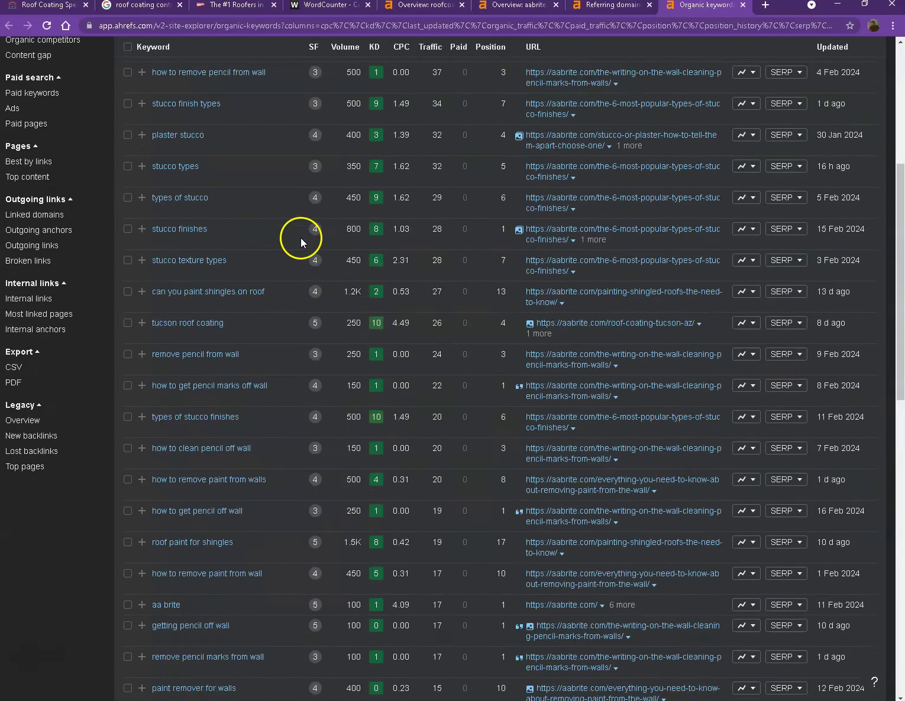
scroll(301, 238, up, 4)
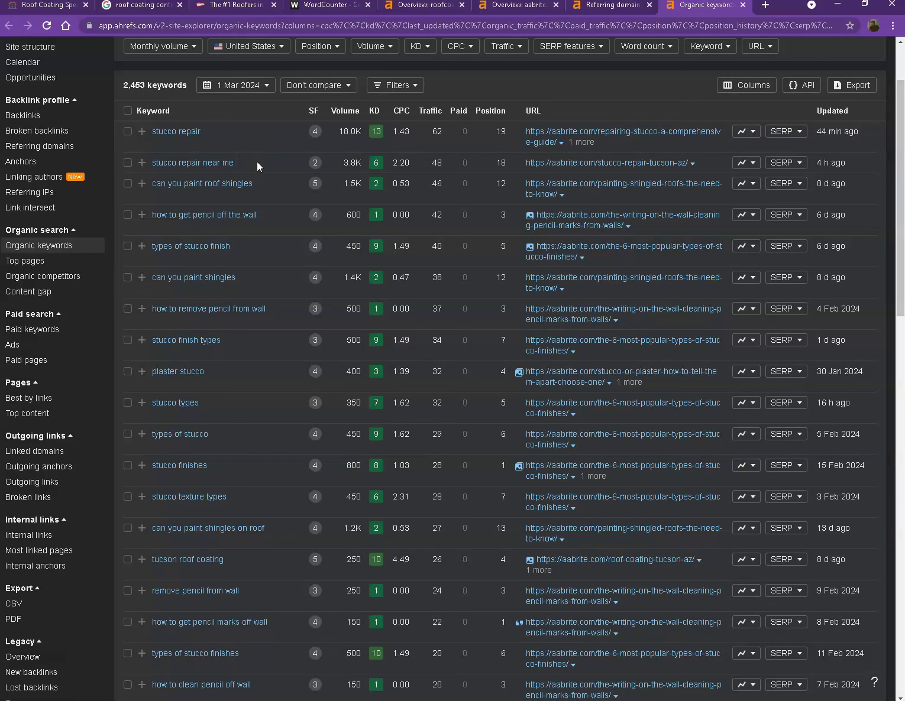
- Check the file names of the About Us and Roofing Services images on the Roof Coating Specialist homepage without saving them
click(54, 7)
right_click(196, 218)
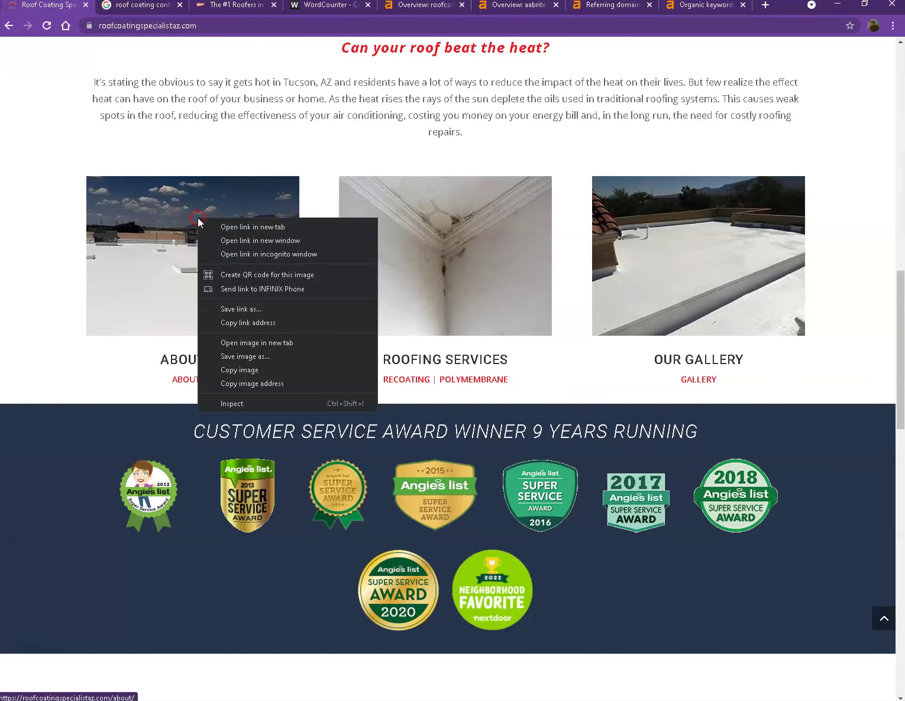
click(282, 356)
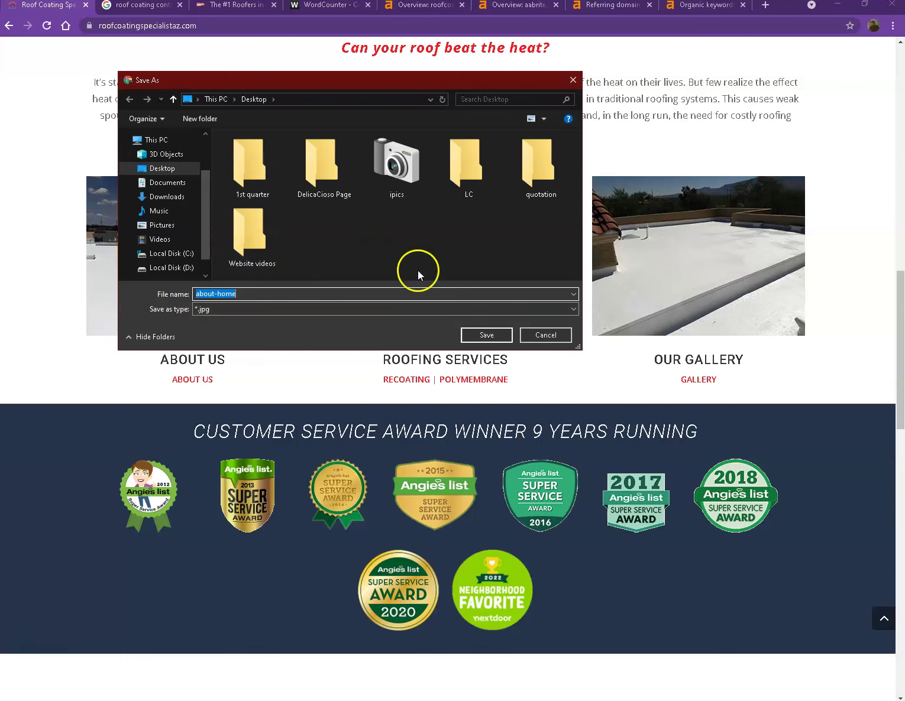
click(259, 290)
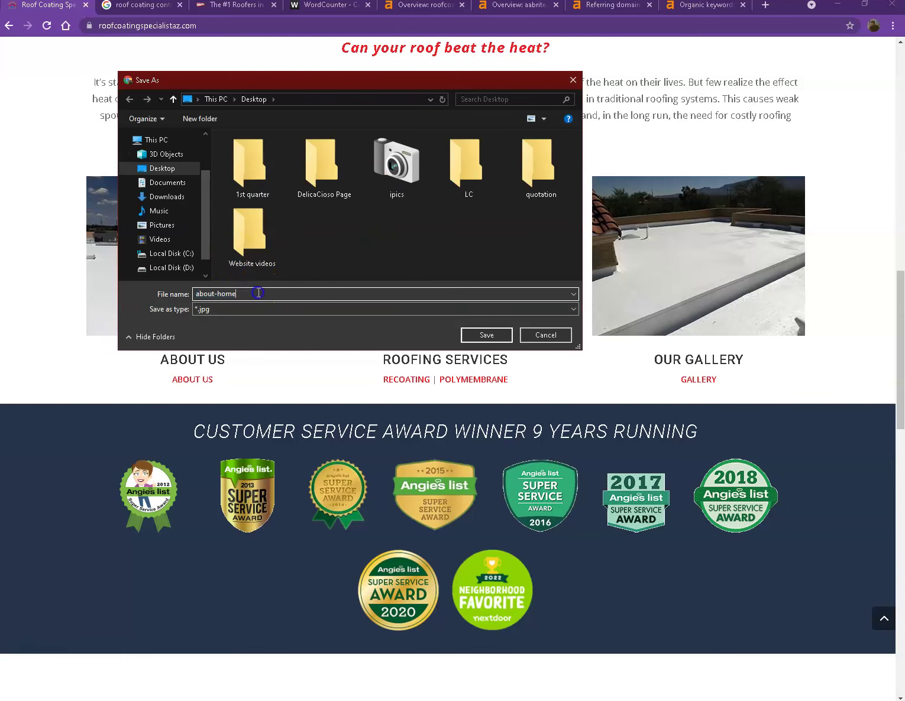
click(539, 334)
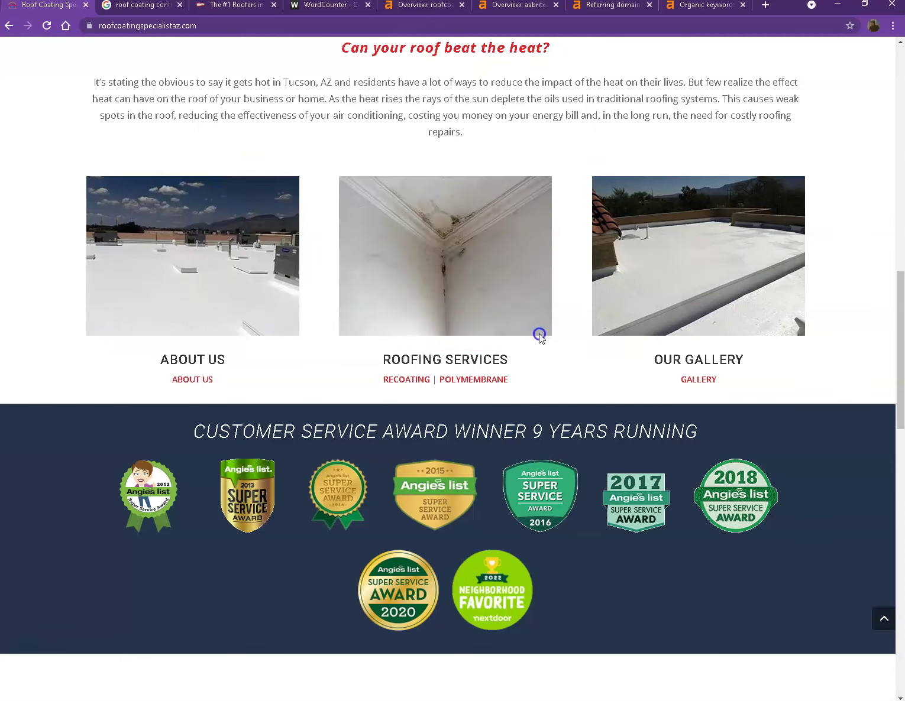
right_click(415, 243)
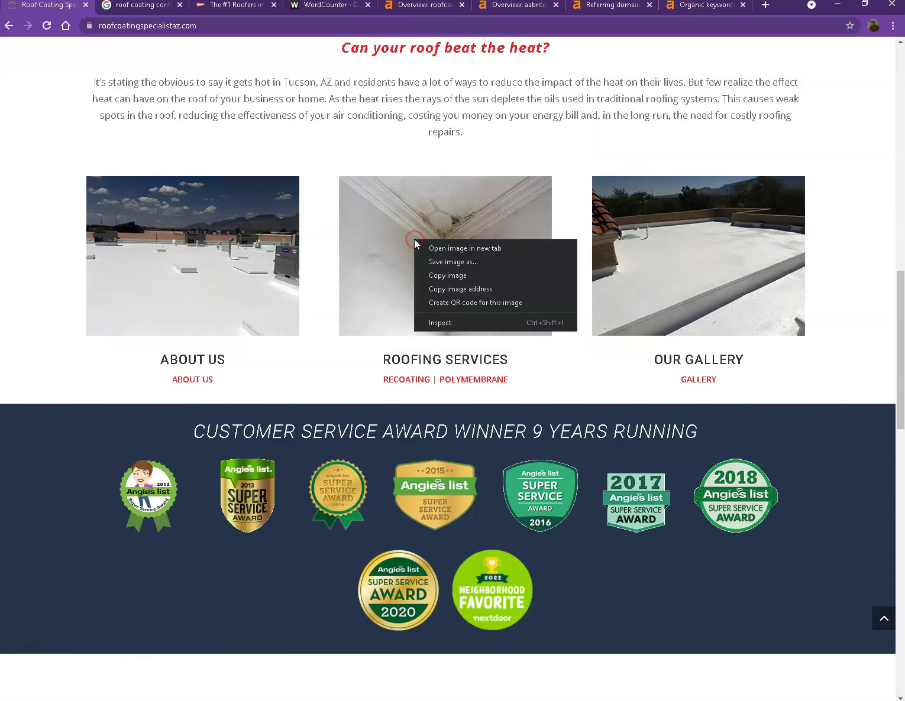
click(470, 264)
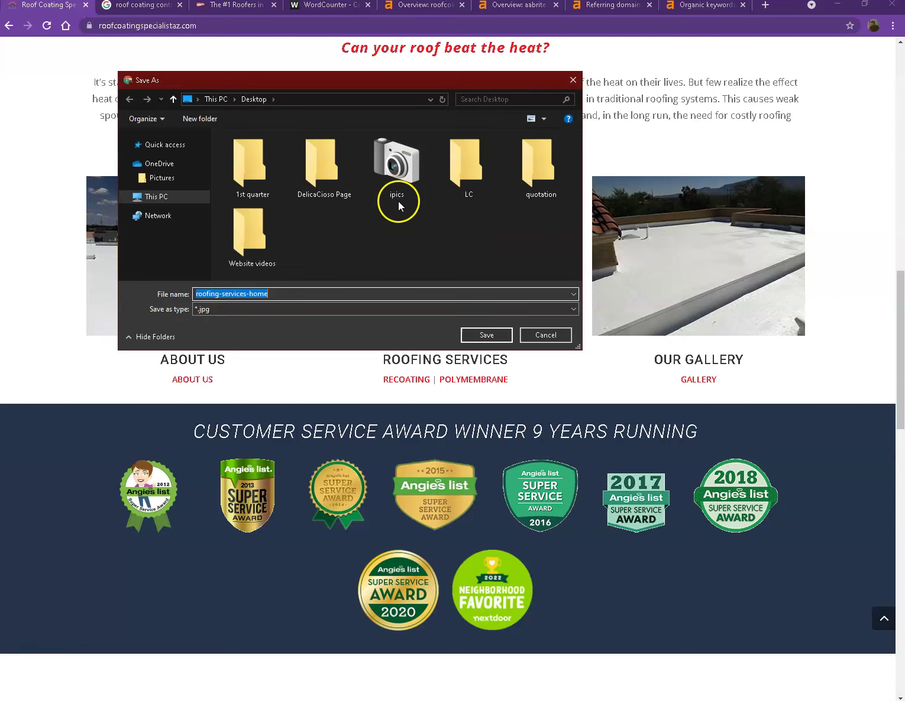
click(538, 334)
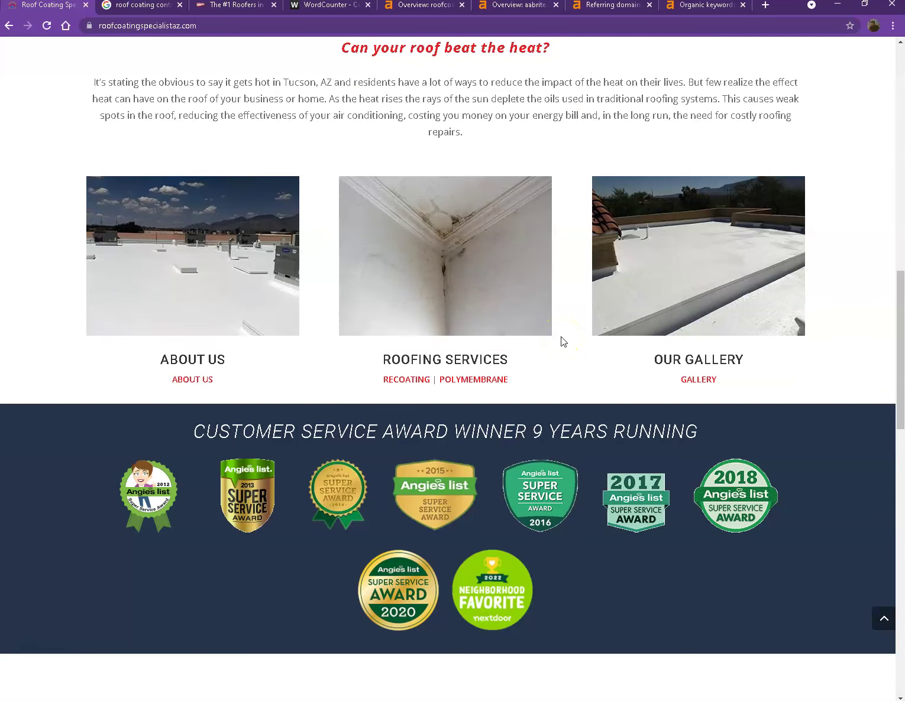
- Review the upper part of the Roof Coating Specialist homepage, from the introductory text up to the header and navigation
scroll(562, 341, up, 5)
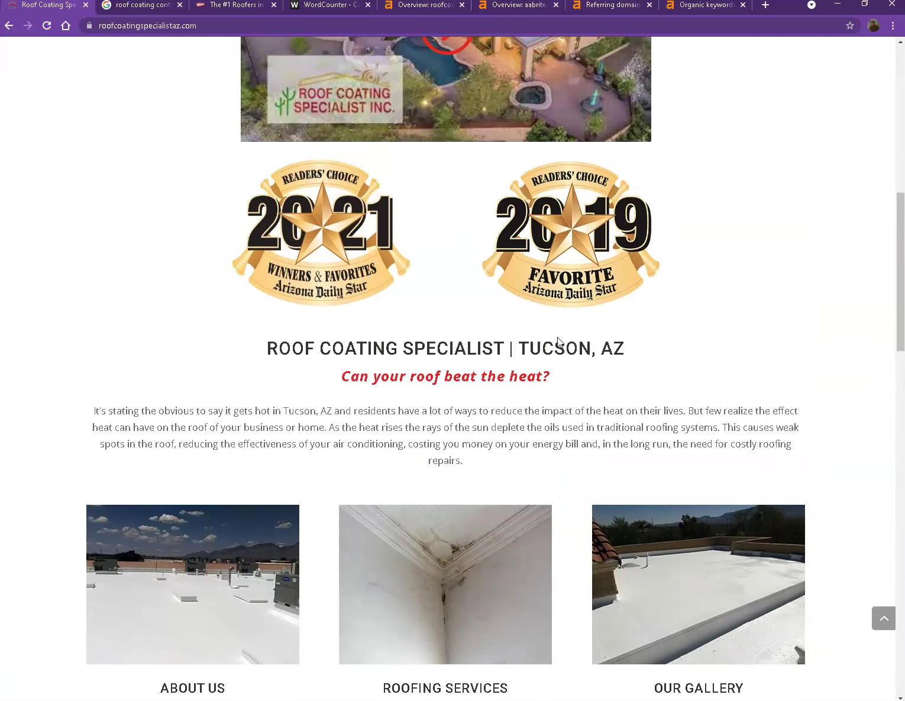
click(522, 338)
scroll(522, 338, up, 10)
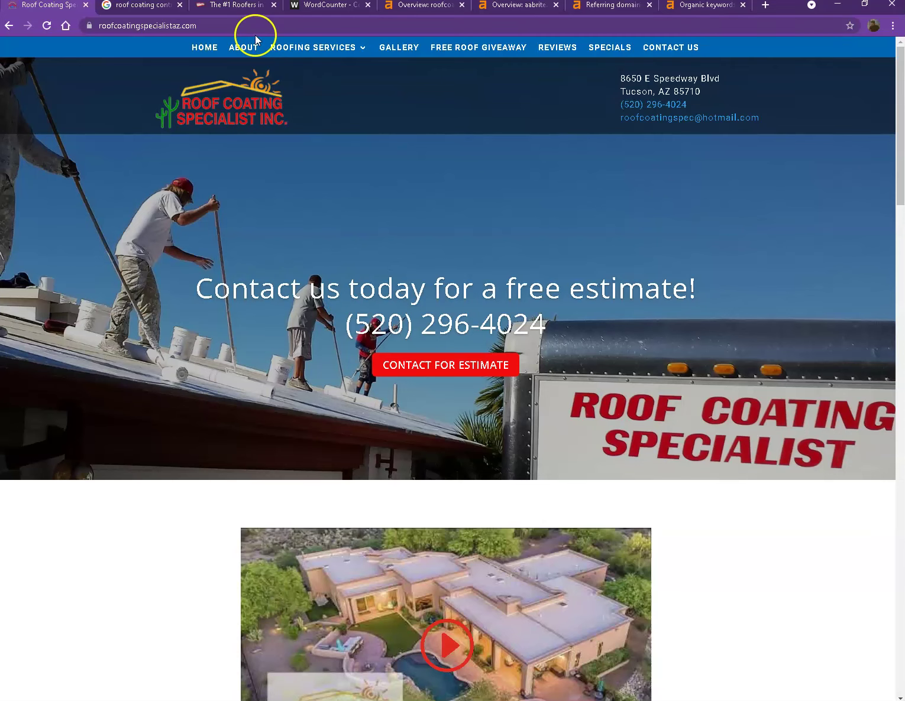
- Recheck Roof Coating Specialist's organic and business listings in the Google results, and return to its homepage
click(155, 8)
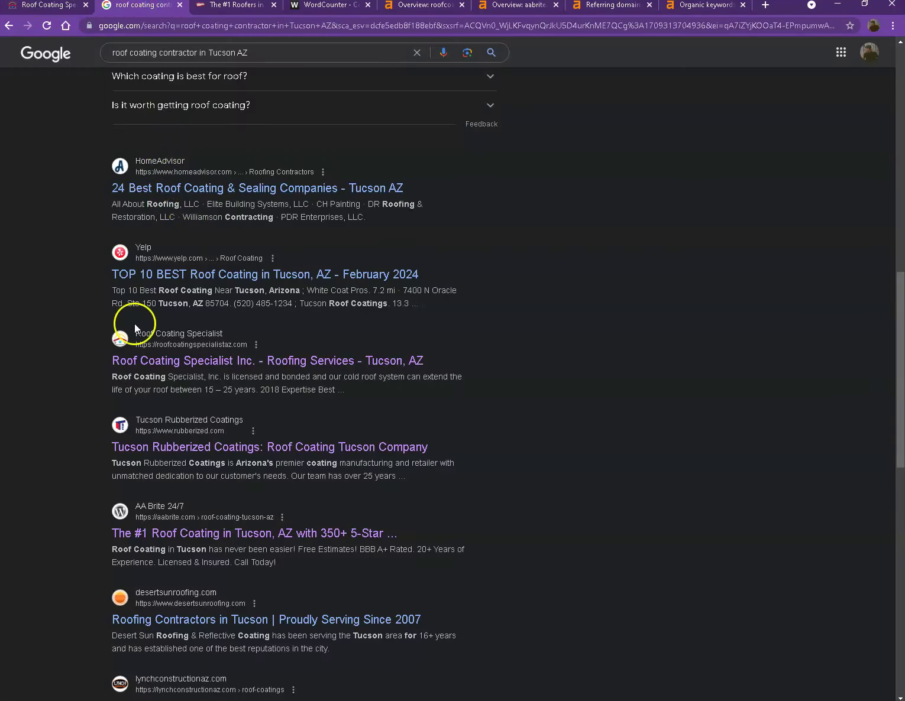
scroll(225, 323, up, 6)
scroll(221, 323, up, 3)
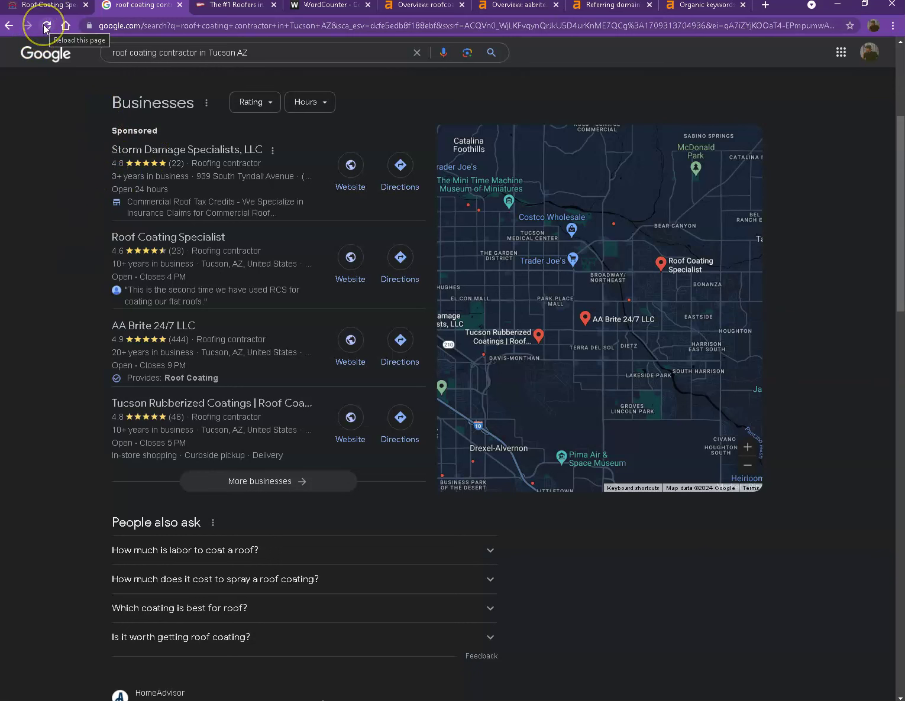
click(50, 4)
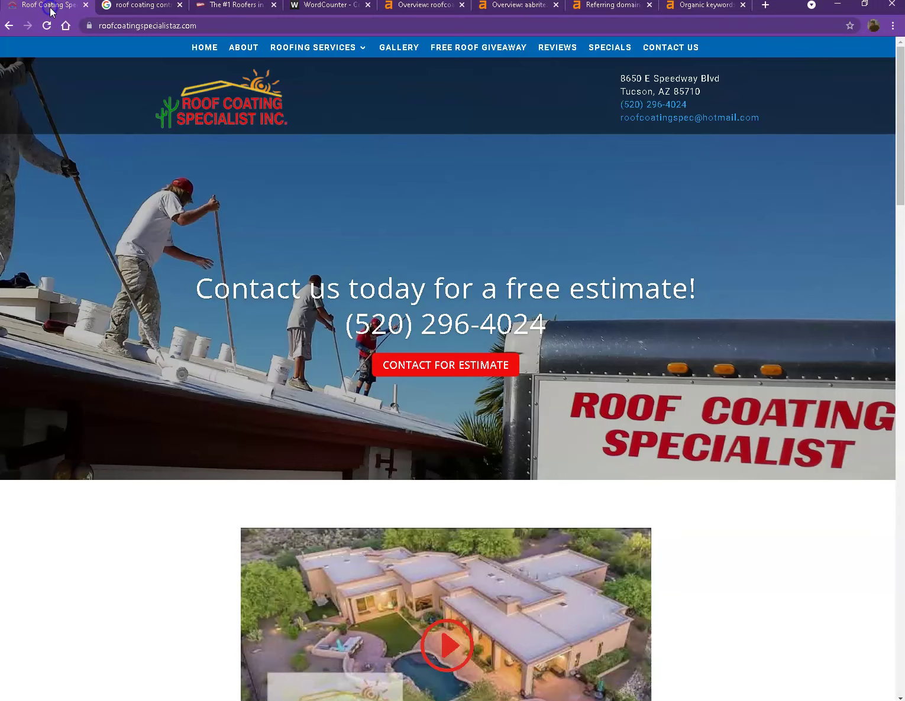